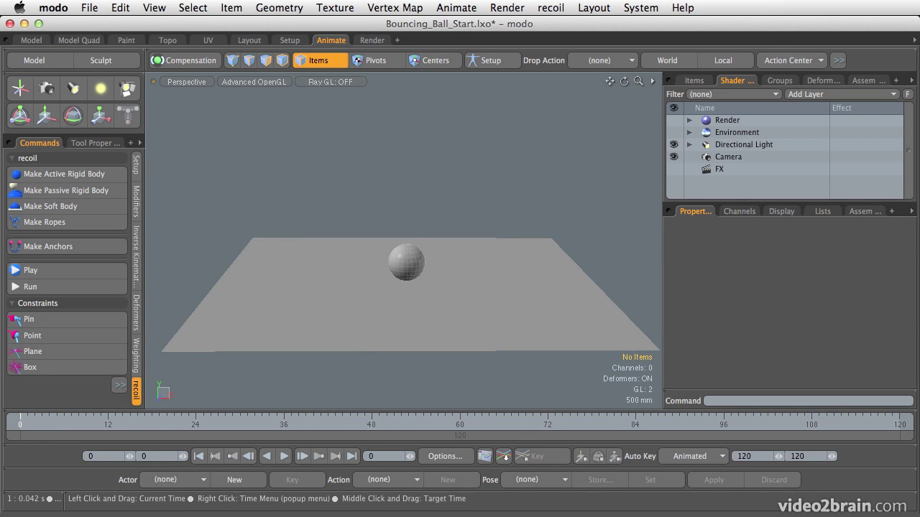
Step: Key the sphere's Position X at −4.04 m on frame 0
left_click(423, 264)
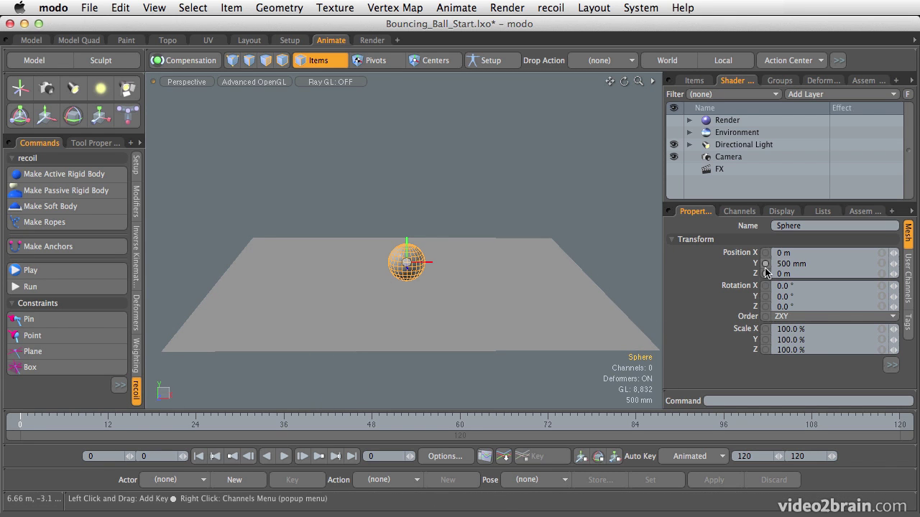
mouse_move(767, 259)
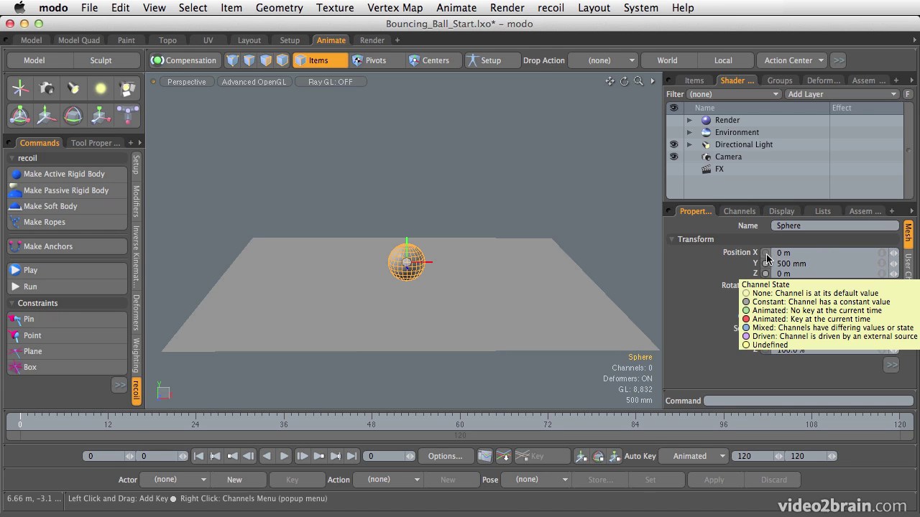
left_click(766, 254)
key("w")
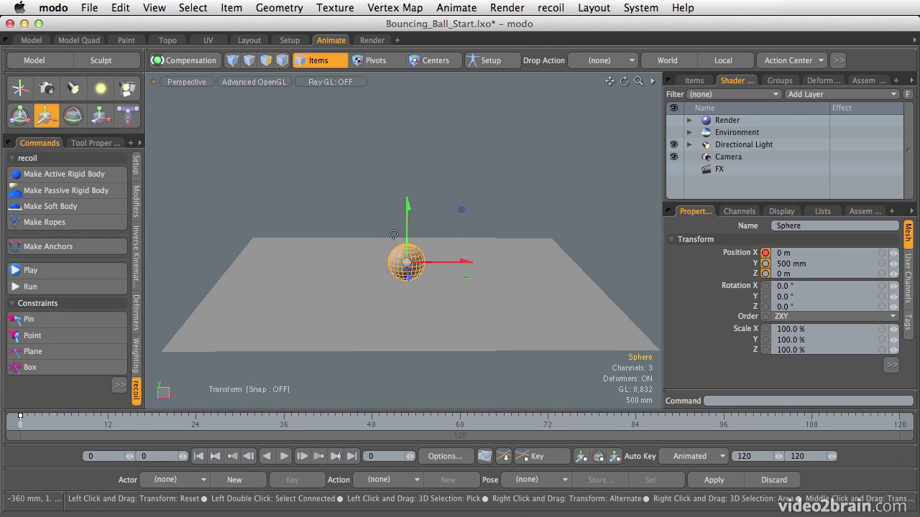
left_click_drag(460, 262, 339, 262)
left_click_drag(339, 209, 306, 210)
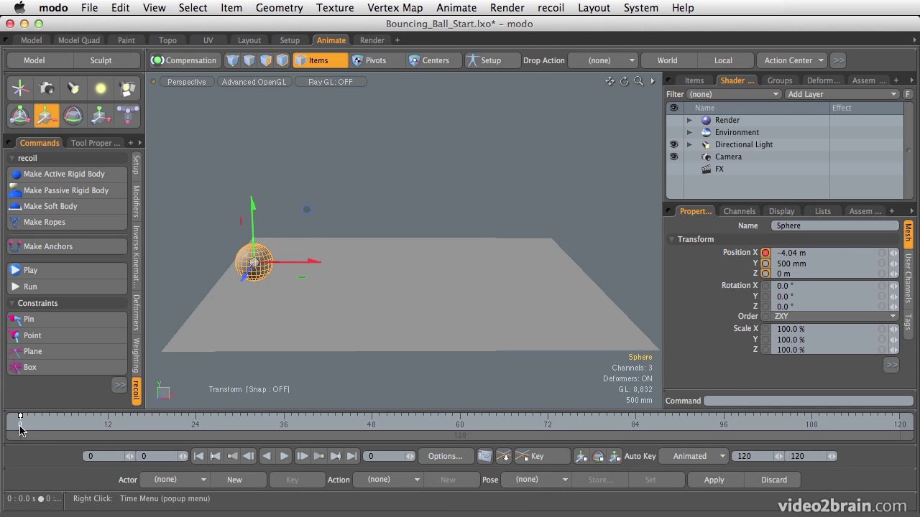
Step: On frame 120, move the sphere to X 4.12 m and scrub back to preview the slide
left_click_drag(20, 430, 210, 430)
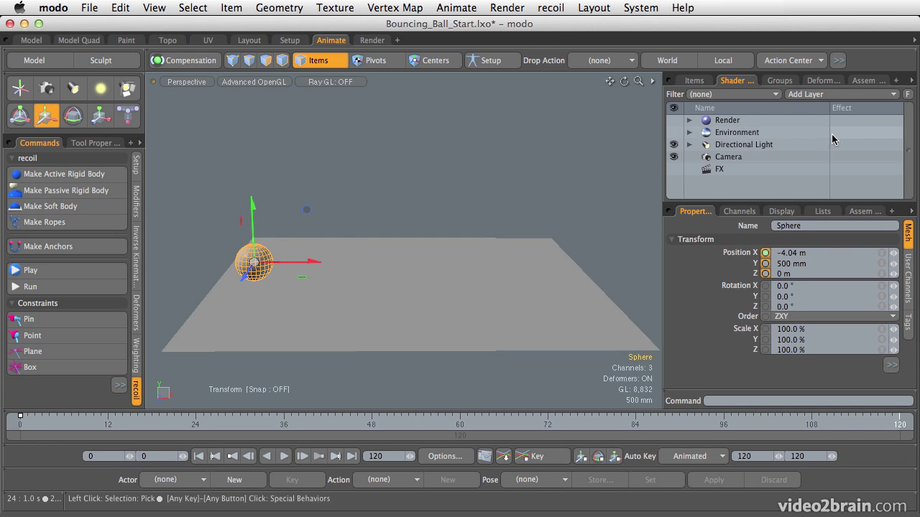
left_click_drag(308, 263, 617, 209)
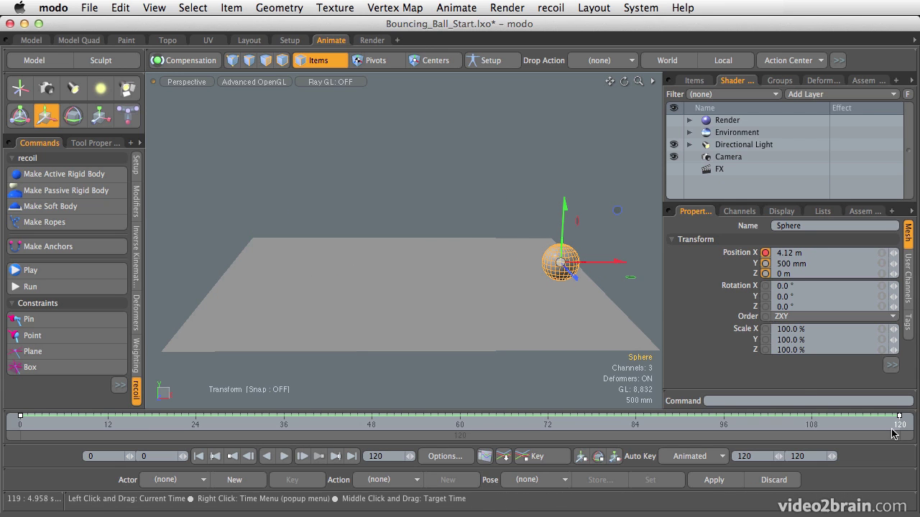
left_click_drag(898, 429, 20, 430)
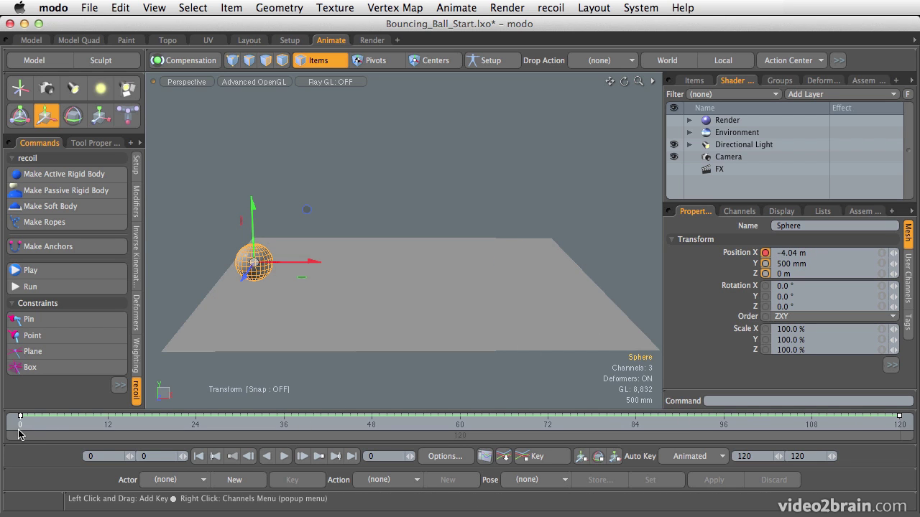
Step: Key the sphere's height at 3.74 m on frame 0 and 500 mm on frame 60
left_click_drag(372, 435, 898, 431)
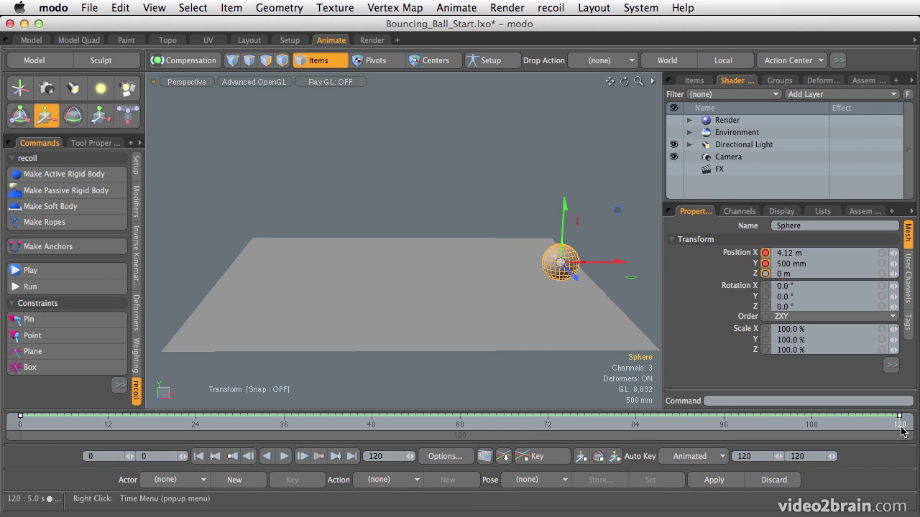
key("Home")
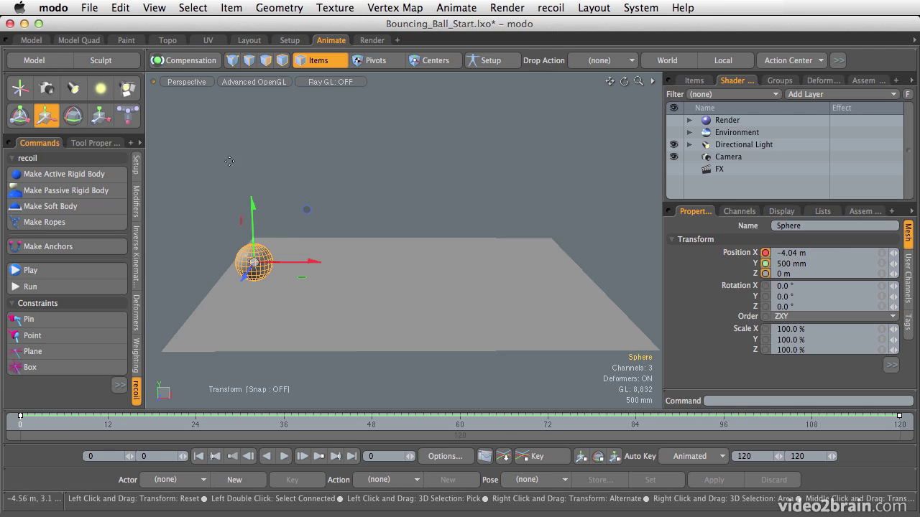
left_click_drag(251, 211, 248, 88)
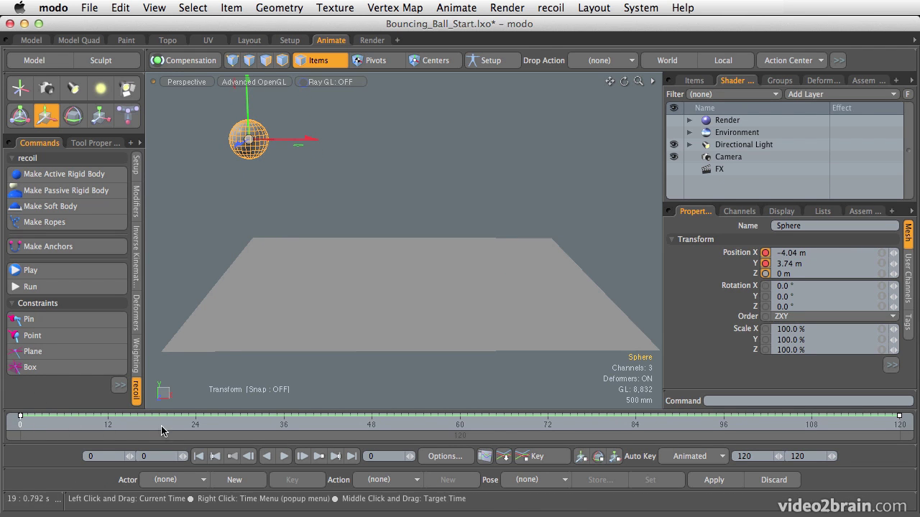
left_click_drag(161, 425, 460, 424)
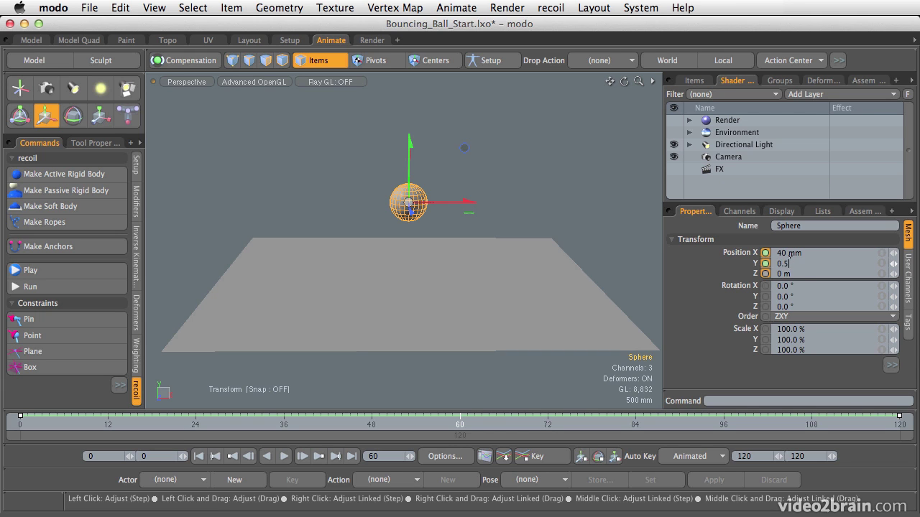
key("Tab")
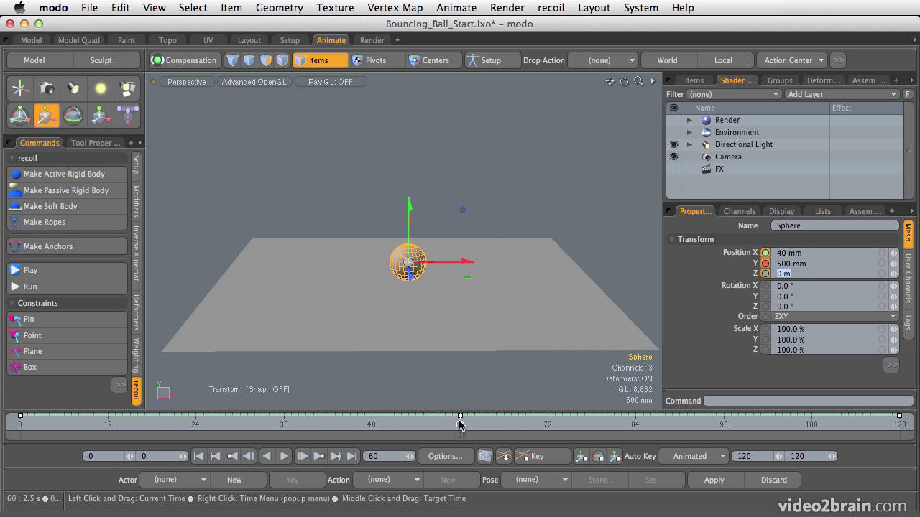
mouse_move(460, 426)
left_mouse_down()
mouse_move(20, 426)
mouse_move(220, 440)
mouse_move(605, 424)
mouse_move(826, 360)
mouse_move(580, 421)
mouse_move(45, 424)
mouse_move(9, 438)
mouse_move(49, 433)
mouse_move(17, 428)
mouse_move(351, 440)
mouse_move(532, 430)
mouse_move(833, 372)
left_mouse_up()
mouse_move(532, 431)
left_mouse_down()
mouse_move(431, 429)
mouse_move(376, 439)
mouse_move(486, 445)
mouse_move(462, 446)
left_mouse_up()
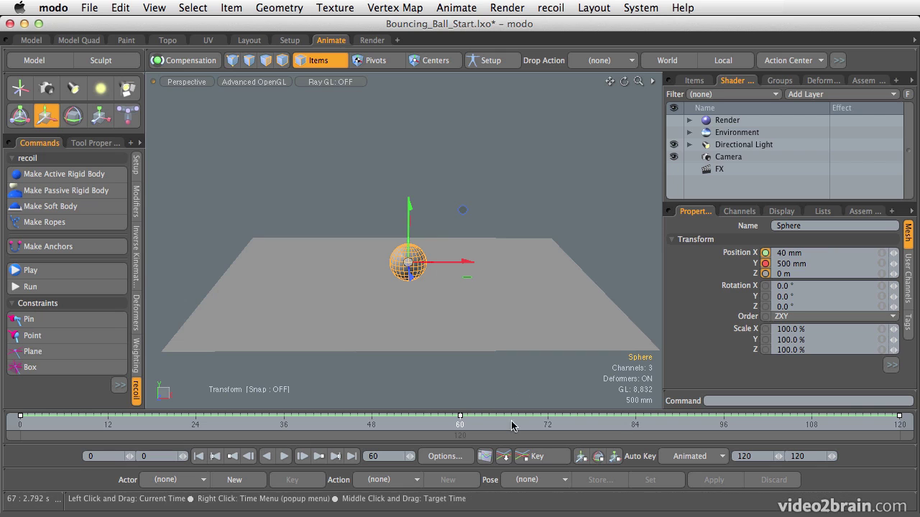
Step: Open the Graph Editor, isolate the Position Y curve, and select its frame-60 key
left_click(486, 458)
left_click_drag(492, 279, 523, 134)
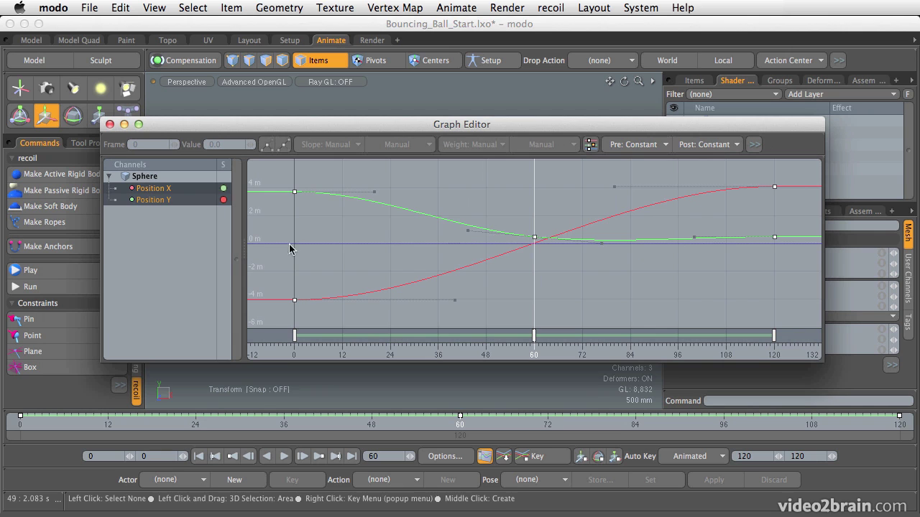
left_click(153, 202)
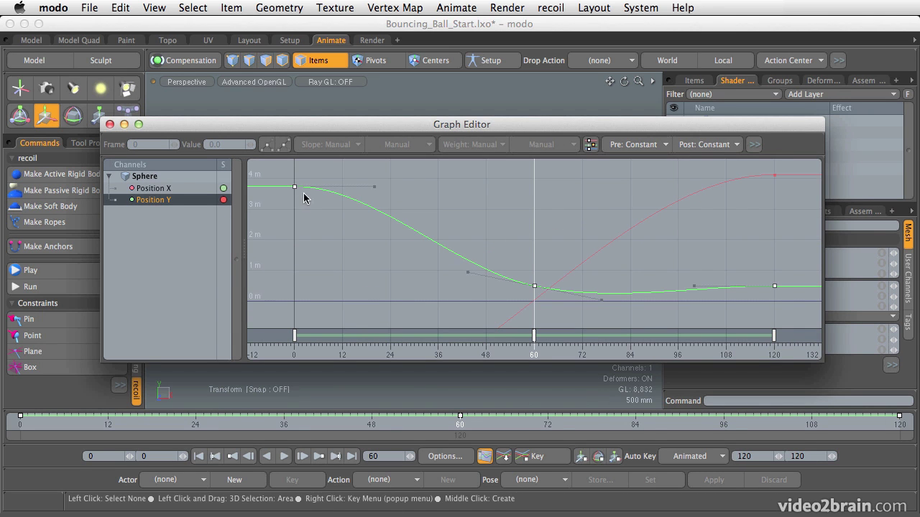
mouse_move(535, 350)
left_mouse_down()
mouse_move(290, 351)
mouse_move(758, 351)
mouse_move(542, 351)
left_mouse_up()
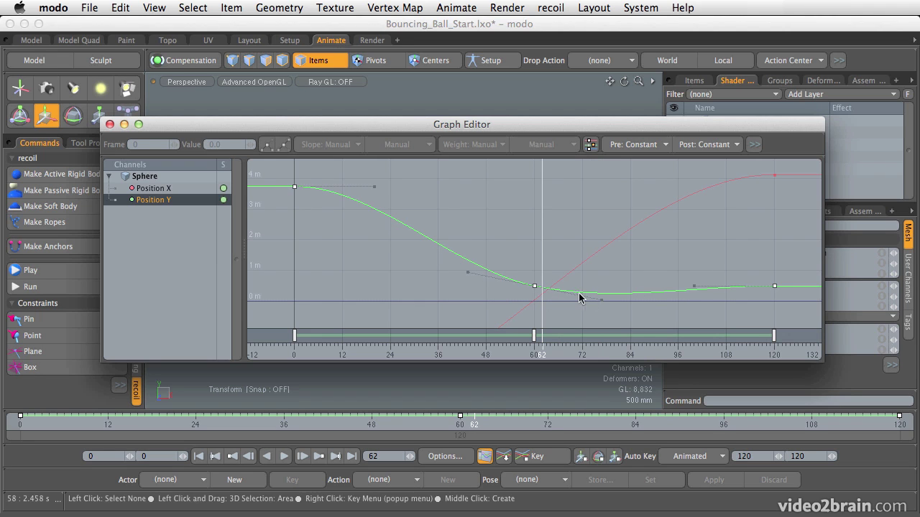
left_click(534, 287)
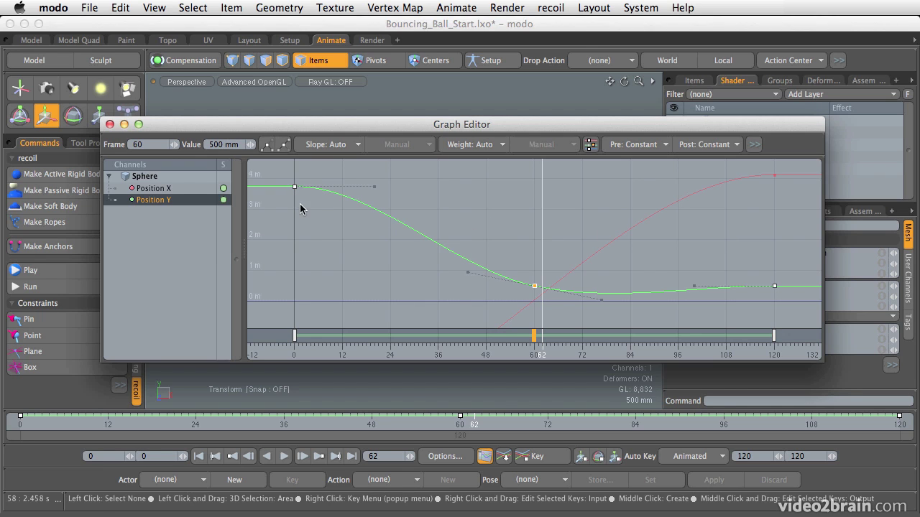
Step: Break the frame-60 key's slope and weight, then drag its handles up into a sharp bounce
right_click(536, 289)
mouse_move(530, 364)
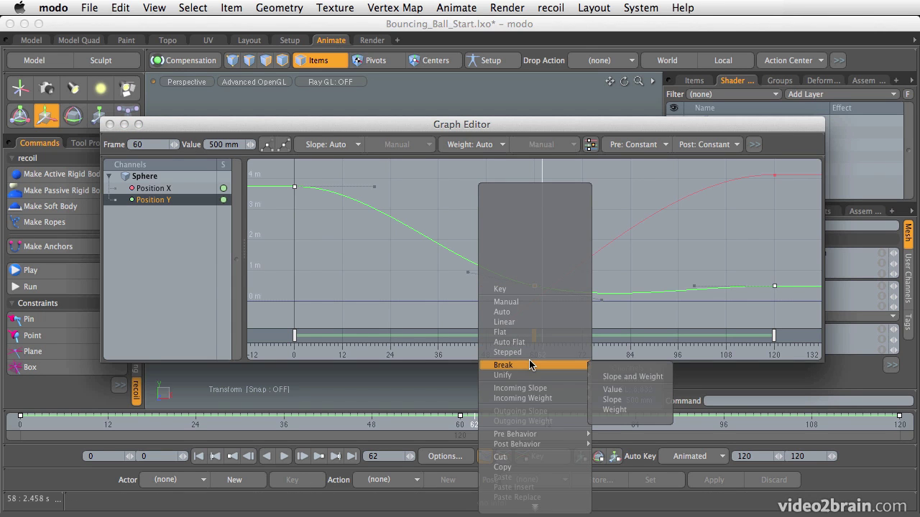
left_click(616, 378)
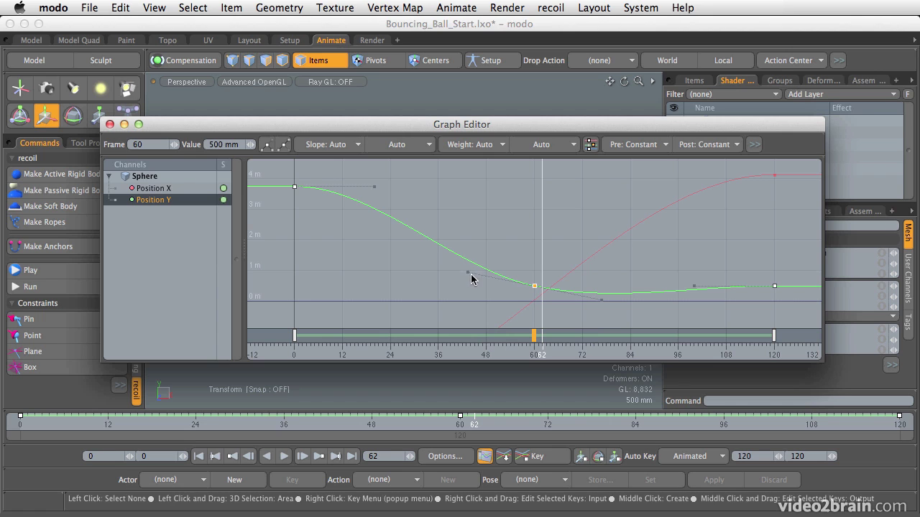
left_click_drag(470, 273, 494, 230)
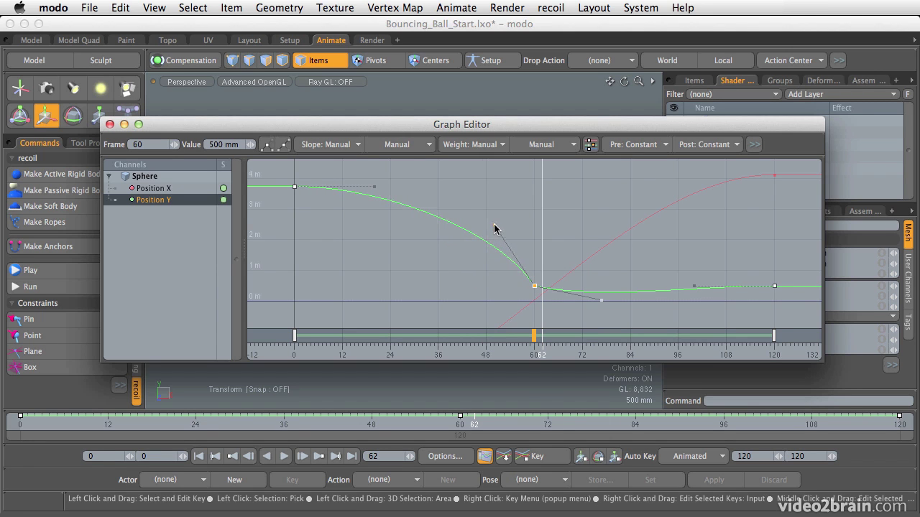
left_click_drag(603, 300, 573, 216)
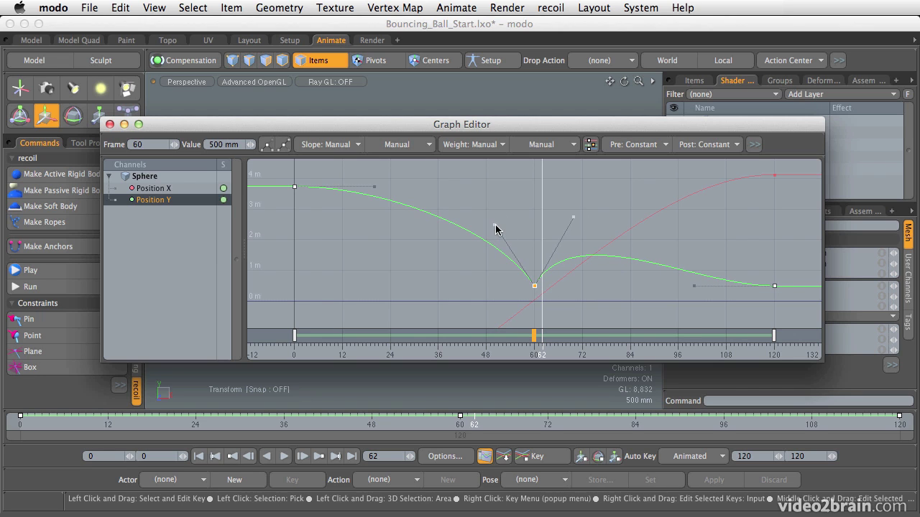
left_click_drag(495, 225, 493, 216)
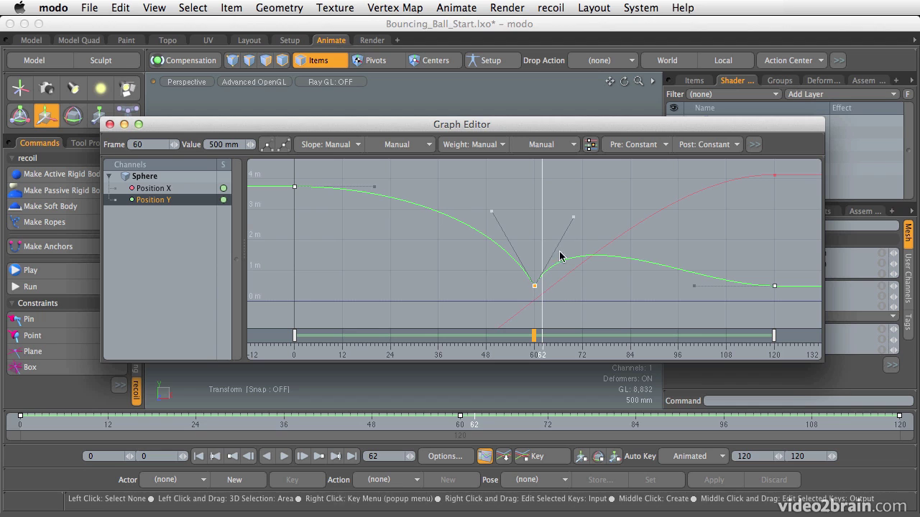
Step: Break the frame-120 key's slope and weight and raise its left handle for a second arc
left_click(774, 287)
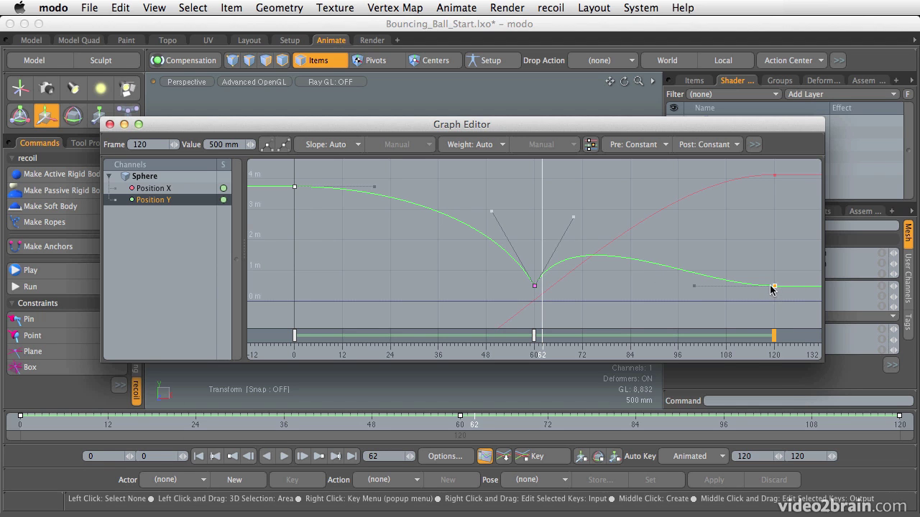
right_click(775, 288)
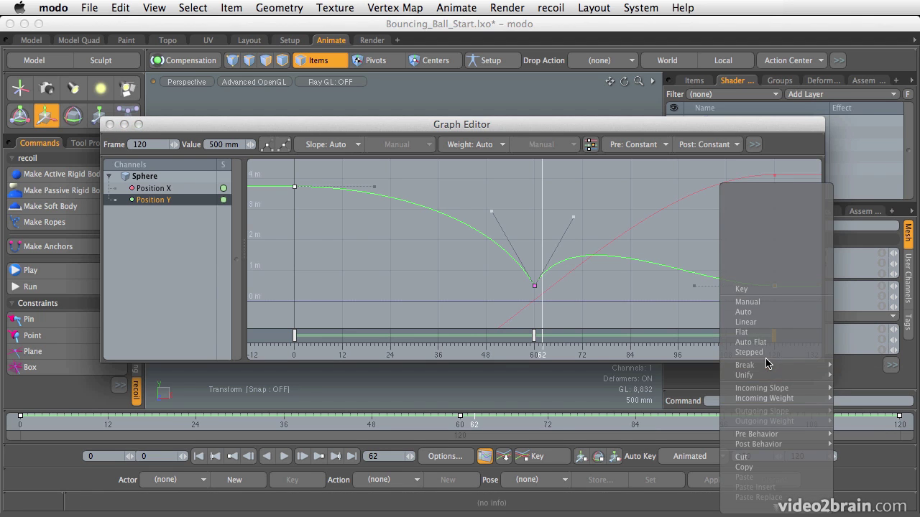
mouse_move(769, 366)
left_click(862, 376)
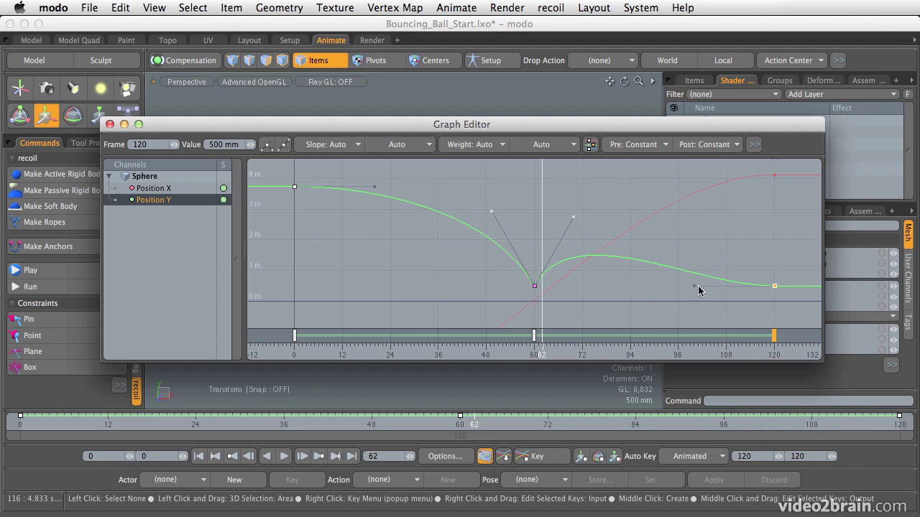
left_click_drag(694, 286, 733, 231)
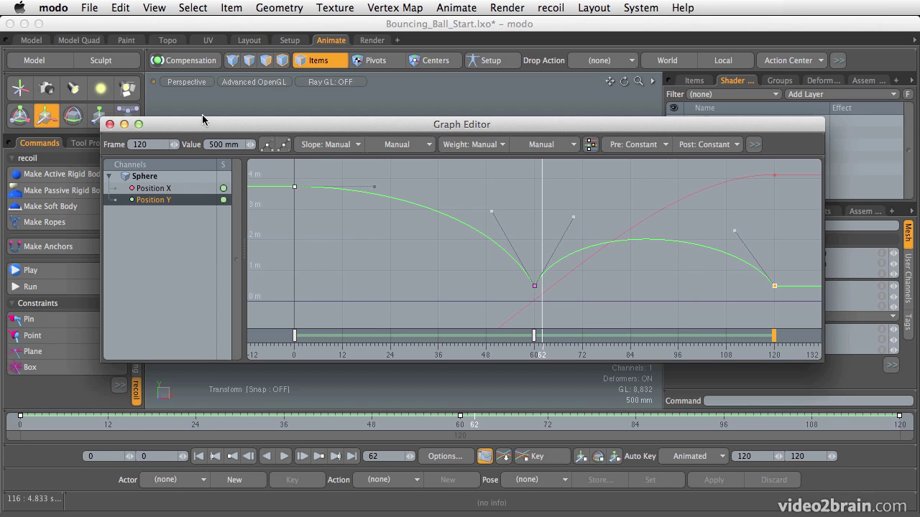
Step: Close the Graph Editor and scrub to frame 60 to see the sphere touch the ground
left_click(109, 125)
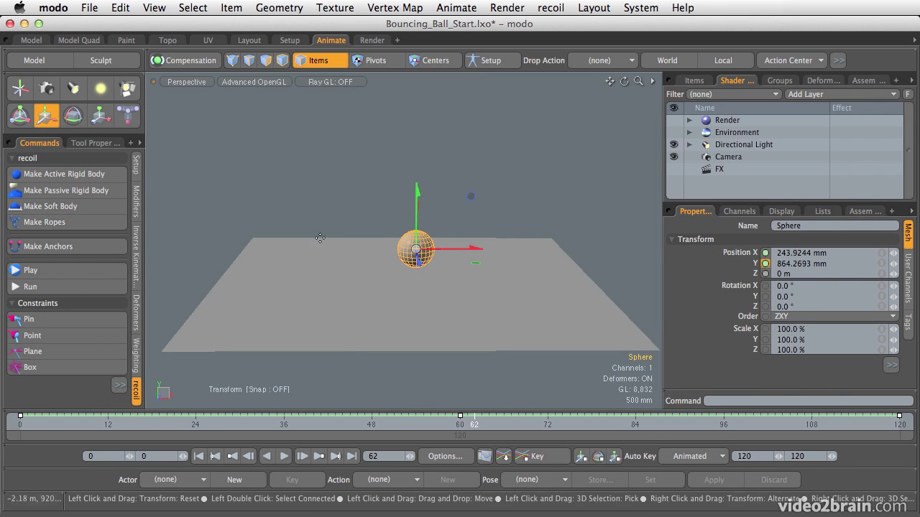
left_click_drag(475, 432, 437, 424)
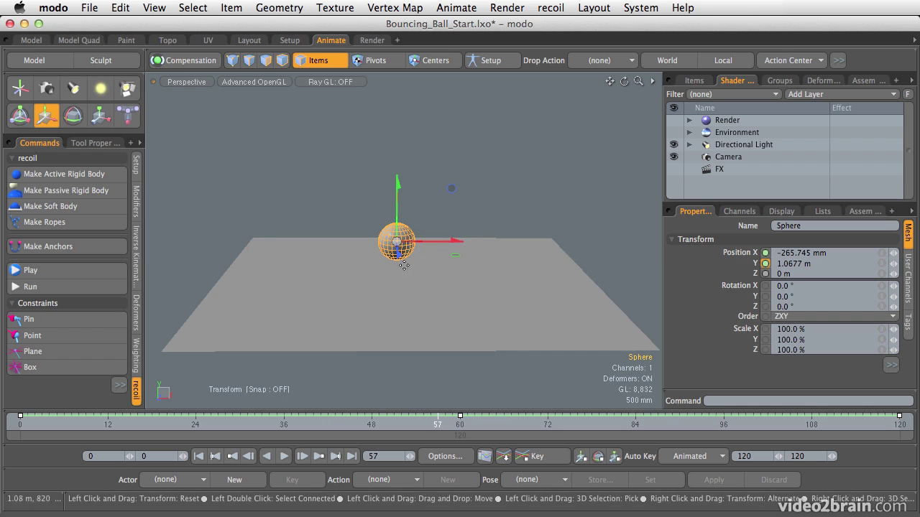
left_click_drag(437, 424, 459, 424)
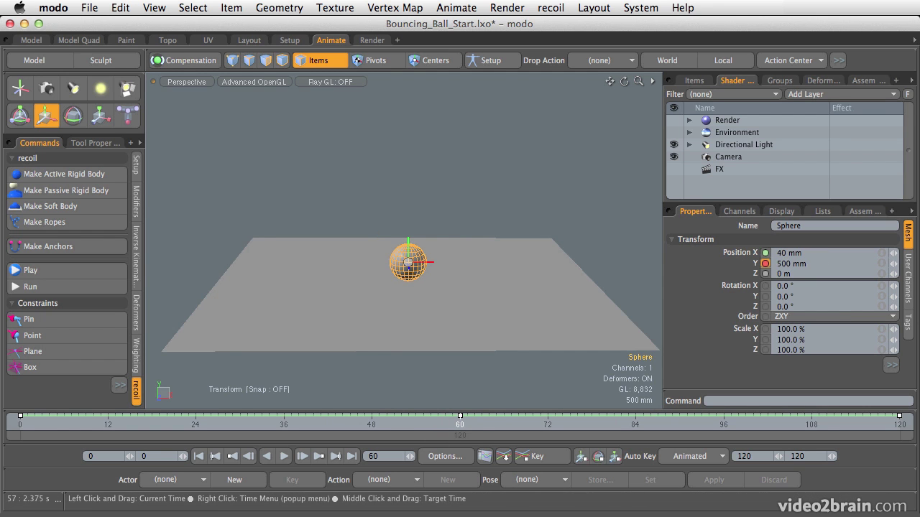
left_click(485, 456)
Step: Set the Position X frame-0 key to Linear Out and the frame-120 key to Linear In
left_click(153, 188)
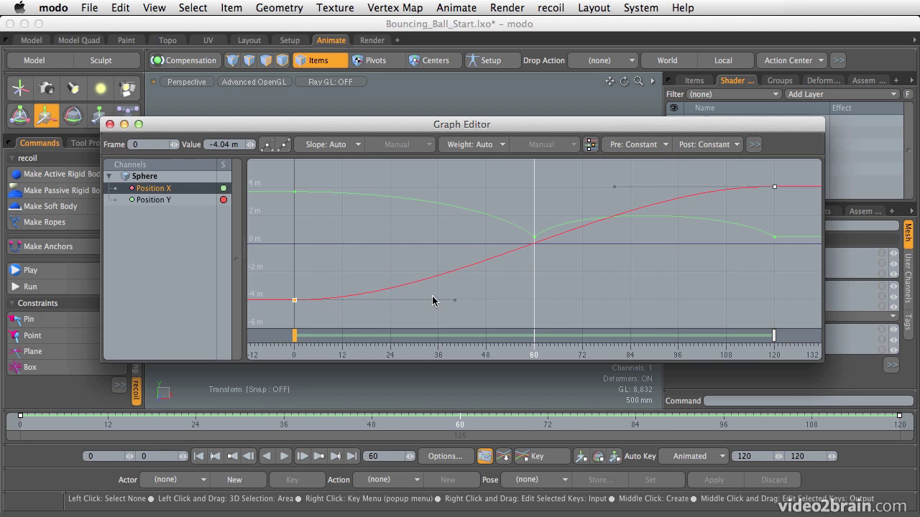
left_click(337, 147)
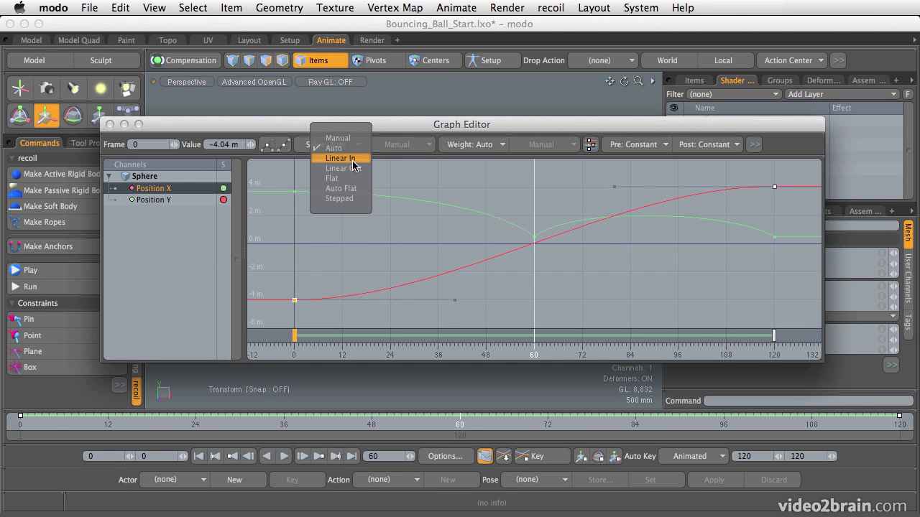
left_click(357, 170)
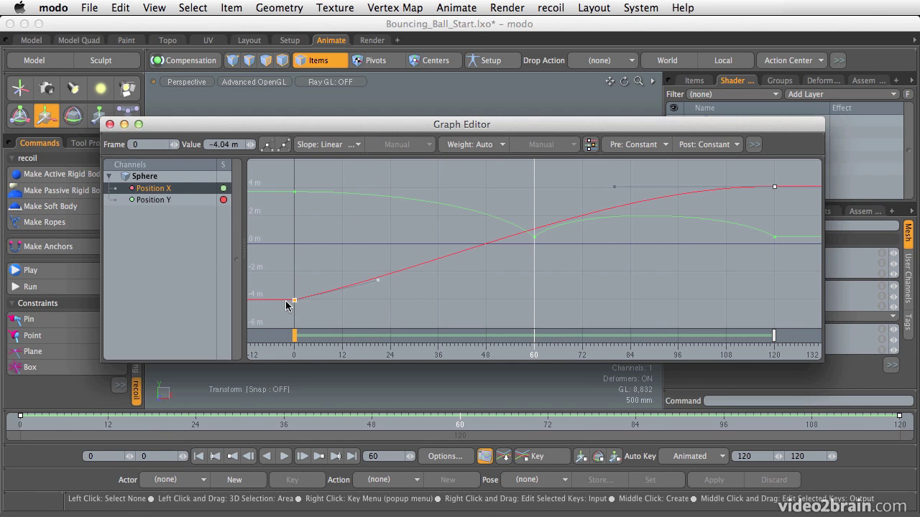
left_click(776, 186)
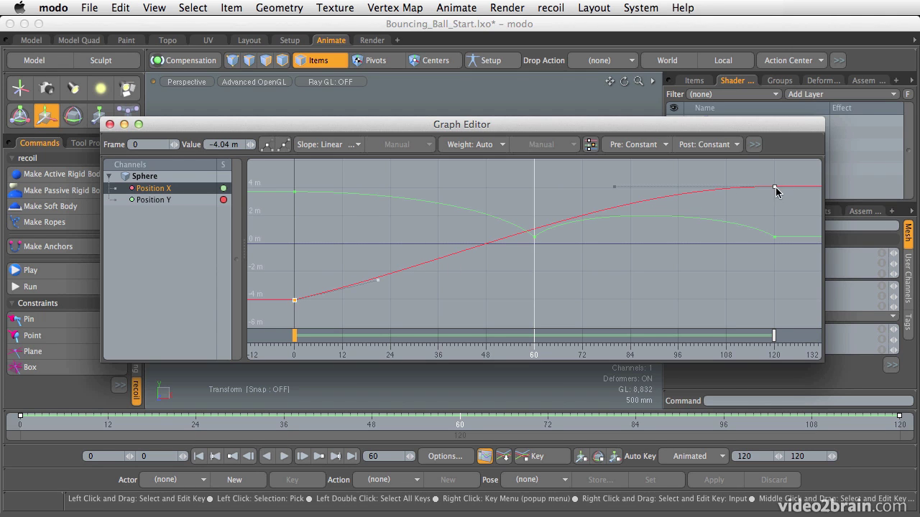
left_click(350, 148)
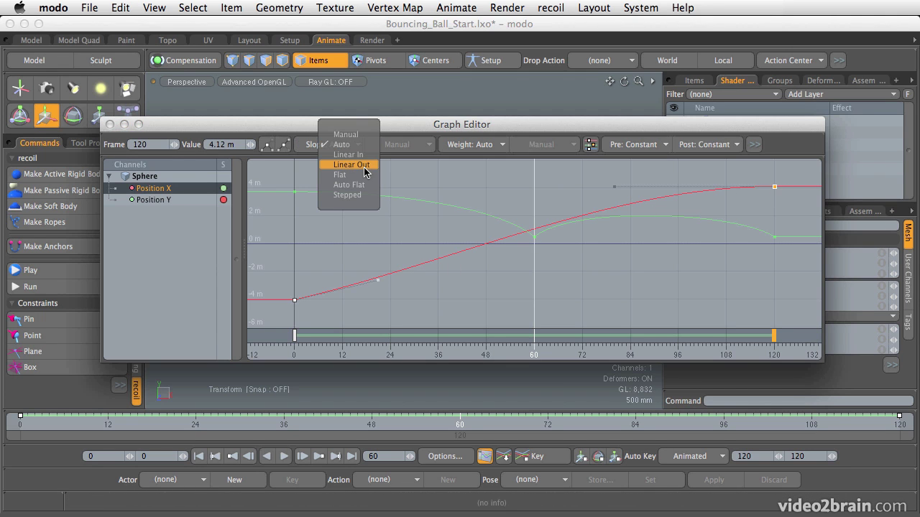
left_click(349, 154)
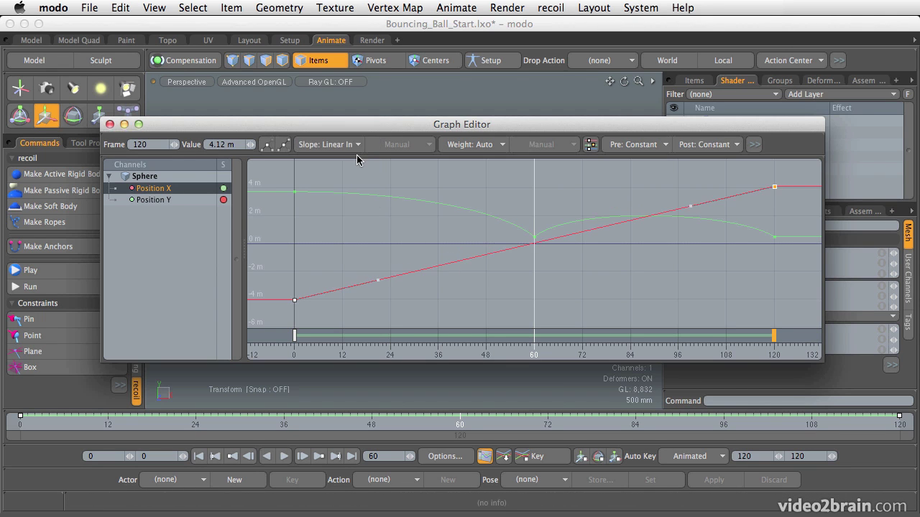
left_click(110, 125)
Step: Deselect the sphere and scrub frames 1–120 to review the single bounce
left_click_drag(50, 424, 20, 424)
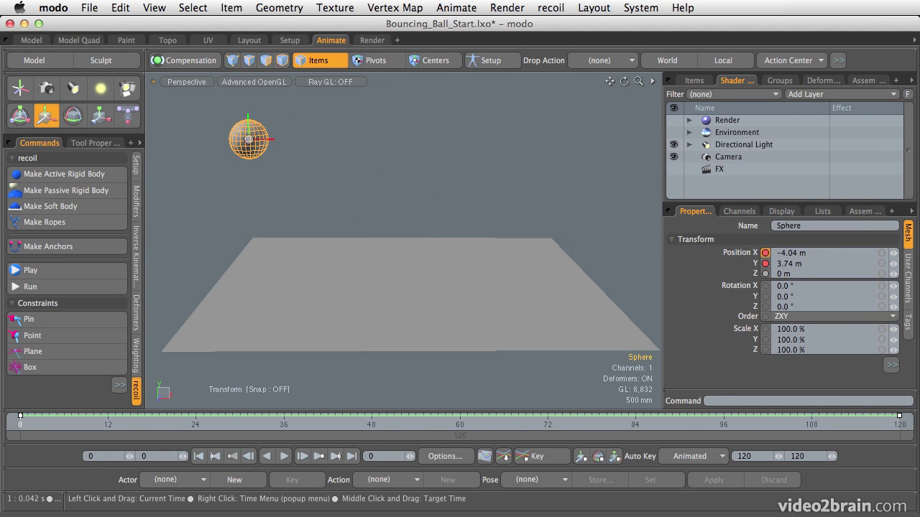
left_click(400, 156)
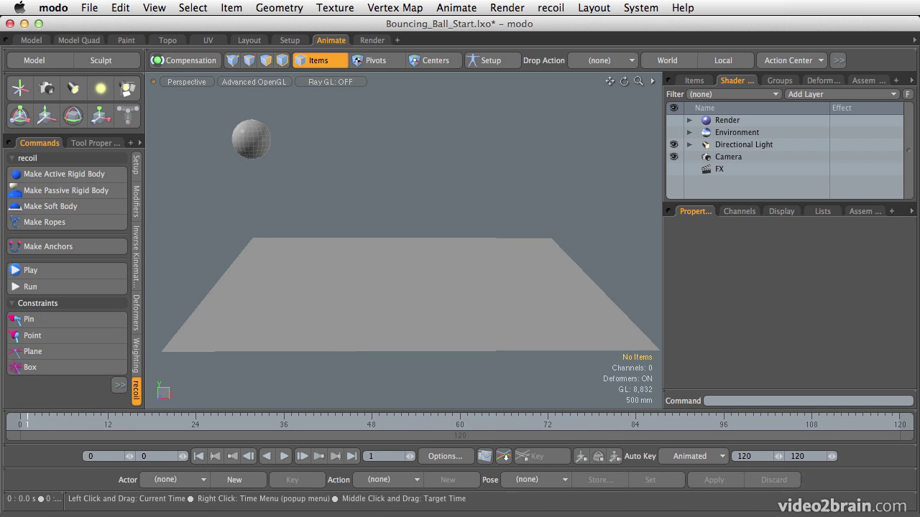
mouse_move(27, 420)
left_mouse_down()
mouse_move(899, 421)
mouse_move(20, 420)
left_mouse_up()
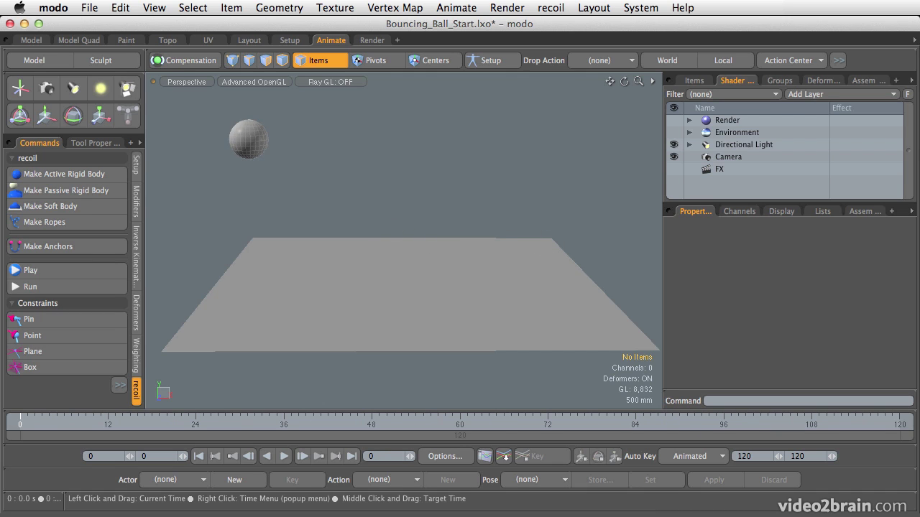